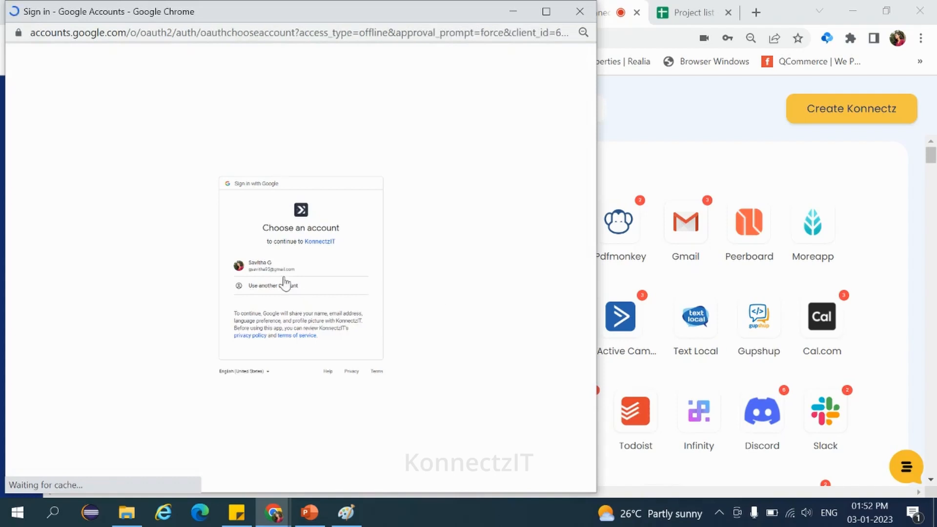
Step: Choose the Google account in the sign-in popup, then close the popup window
click(273, 273)
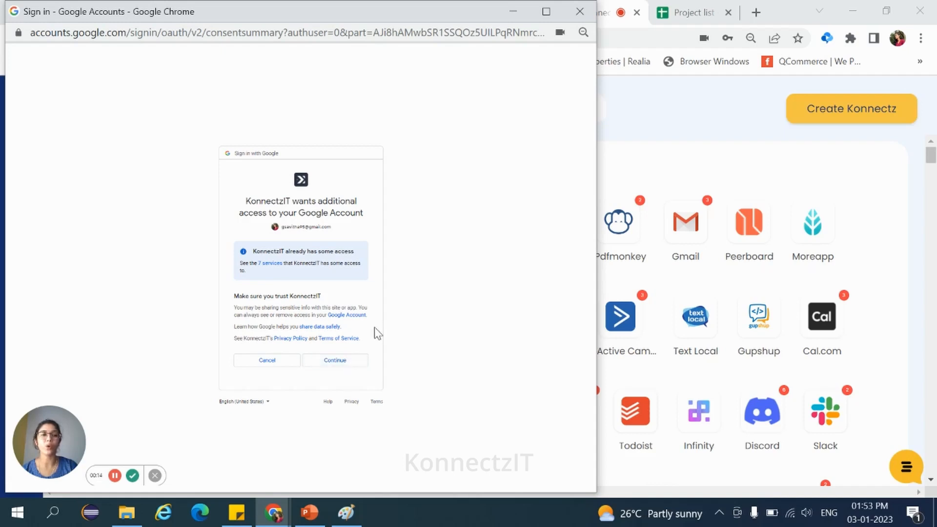
click(579, 12)
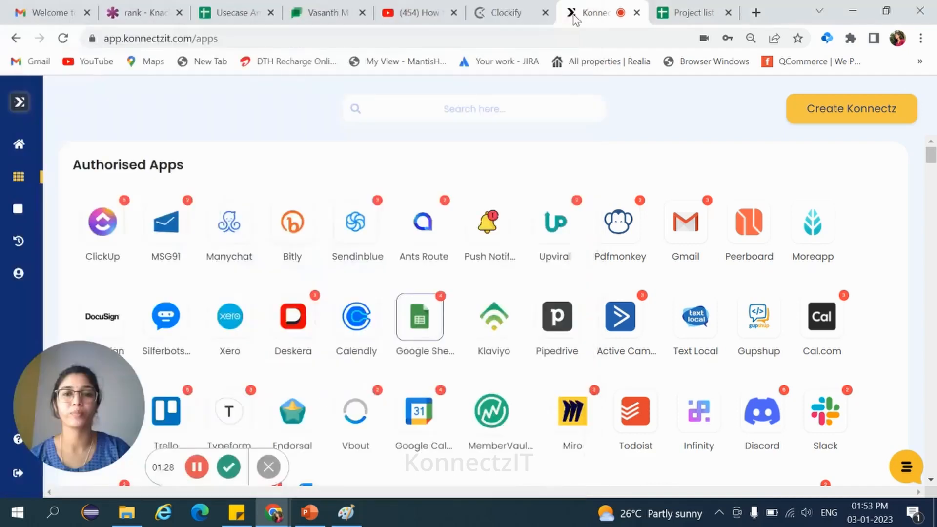
Step: Search the authorised apps for clock
click(430, 109)
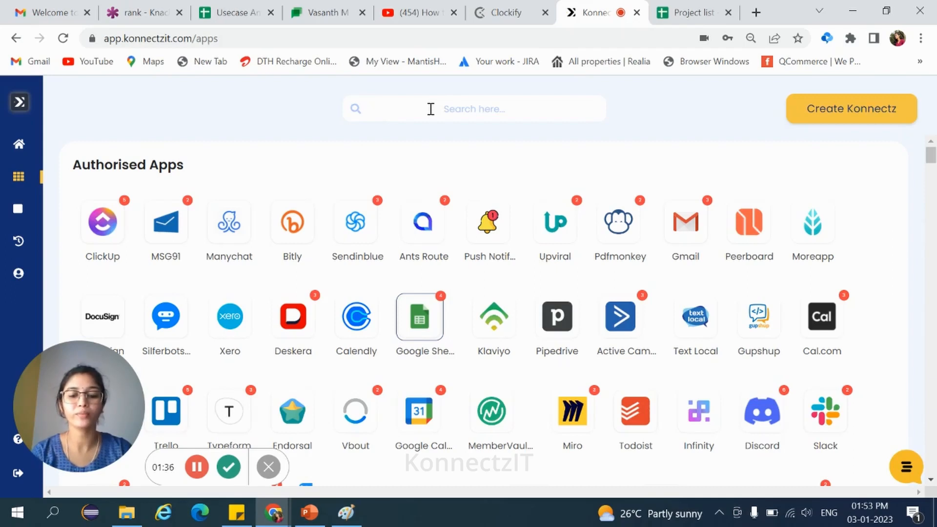
text(clock)
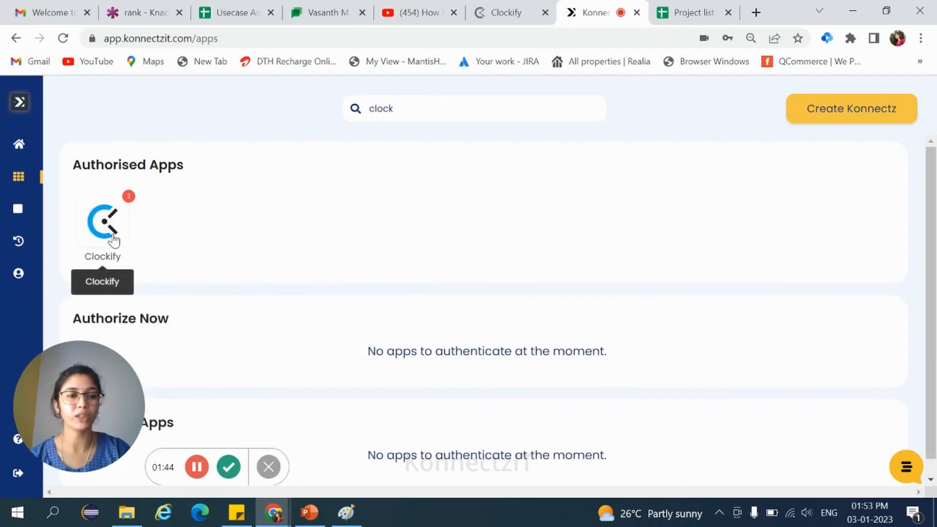
Step: Open the authorised Clockify app and start adding a new Clockify account
click(114, 238)
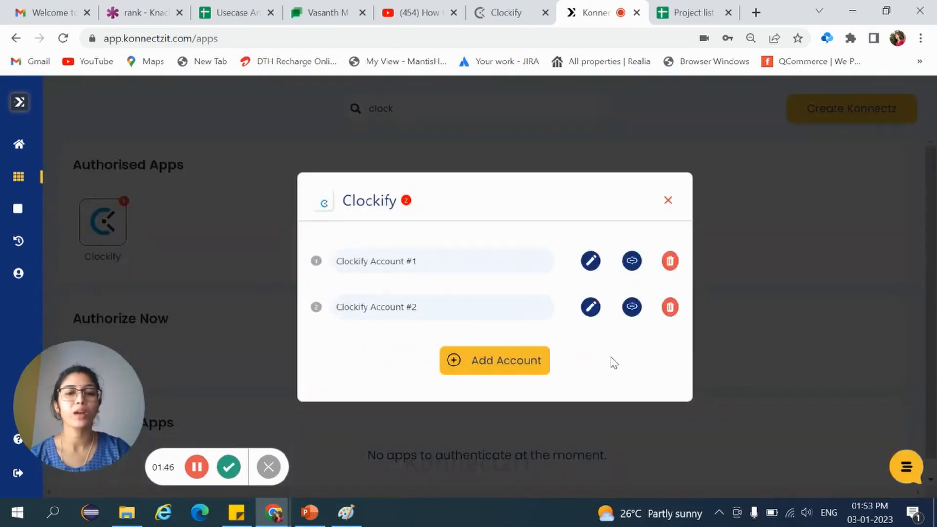
click(501, 371)
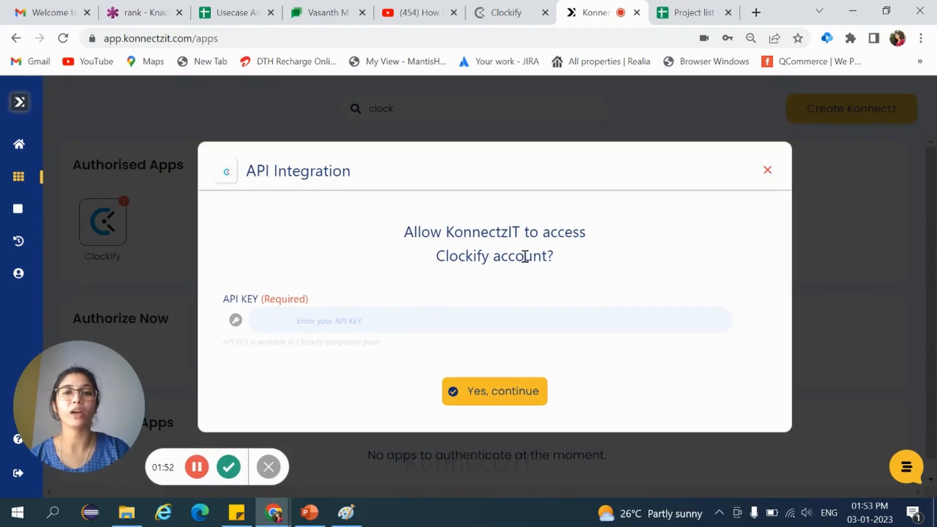
Step: Switch to the Clockify tab and look through the profile settings page
click(509, 14)
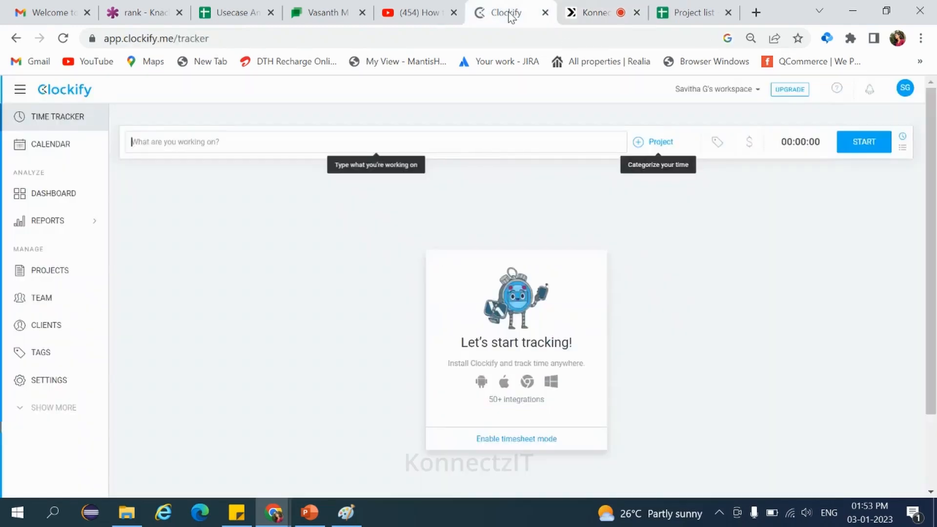
click(905, 91)
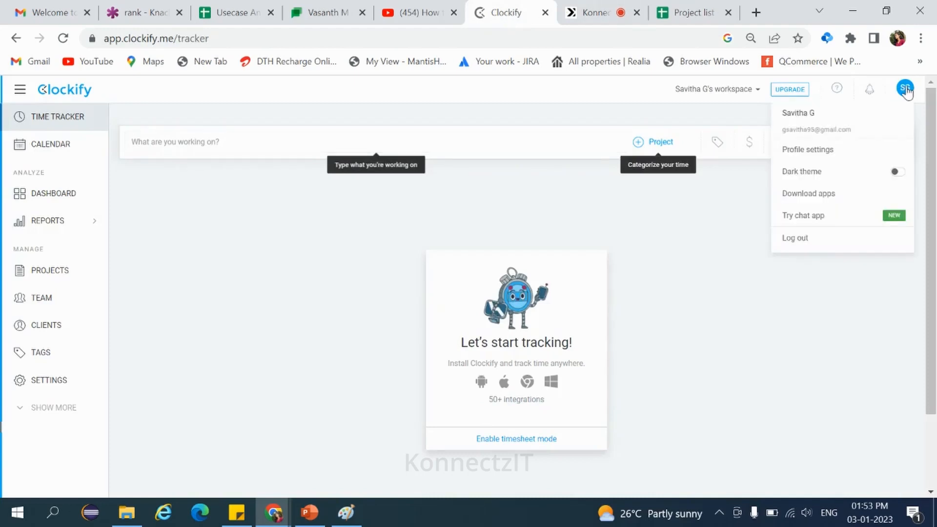
click(808, 150)
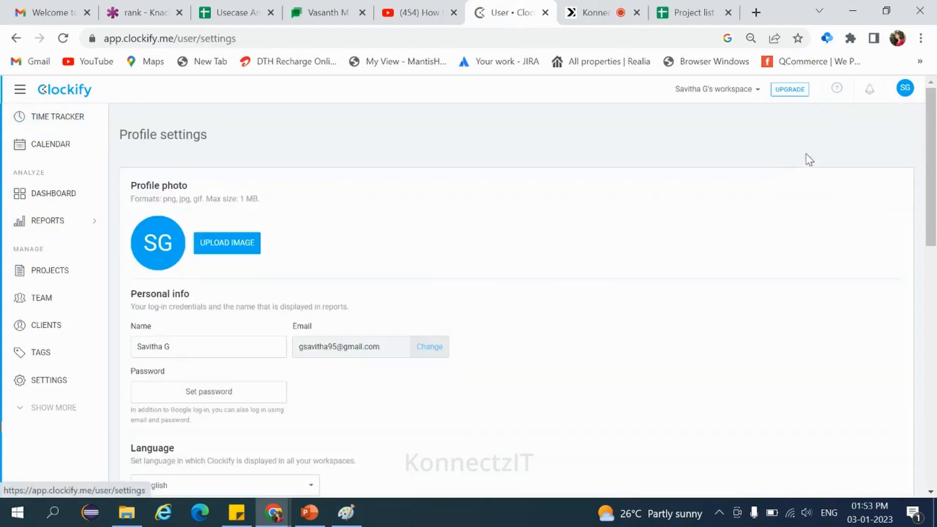
scroll(433, 314, down, 10)
scroll(433, 314, down, 5)
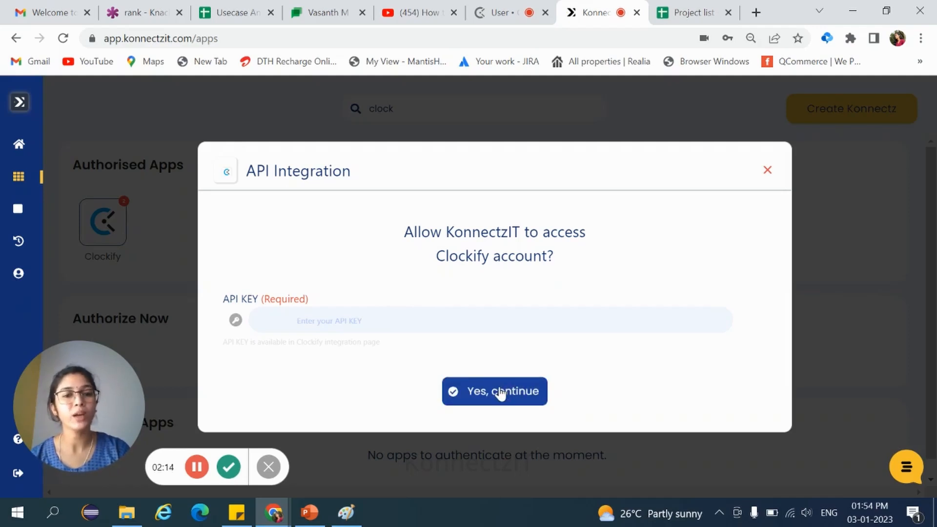
Step: Close the API integration dialog and start creating a new Konnectz
click(767, 171)
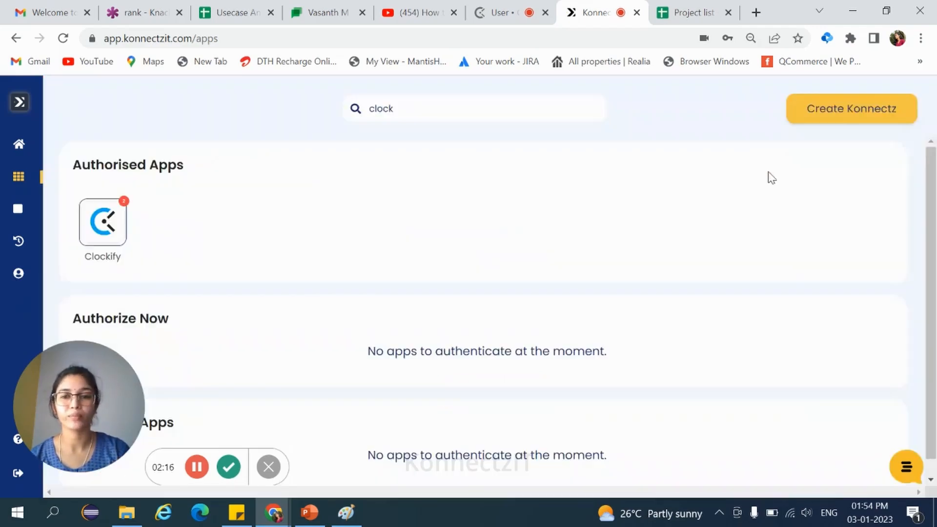
click(857, 116)
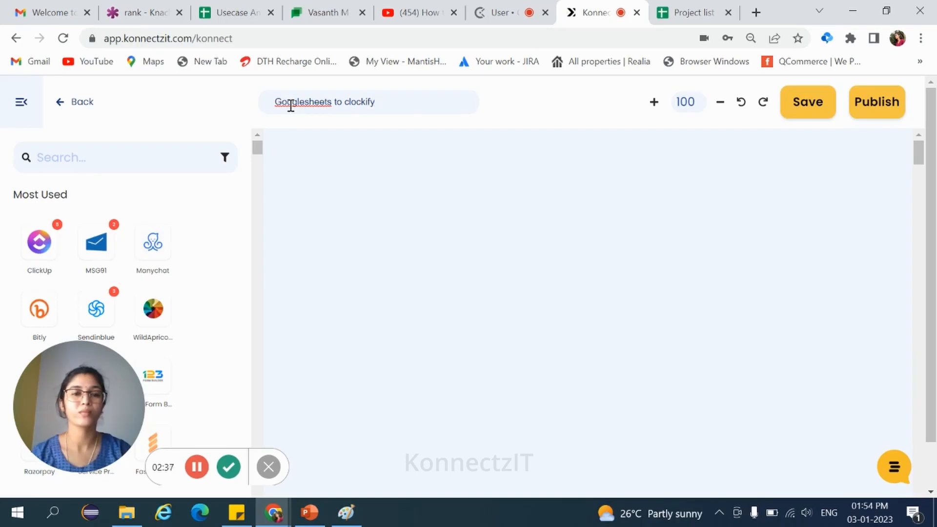
Step: Search the app list in the Konnectz editor for goo
click(44, 162)
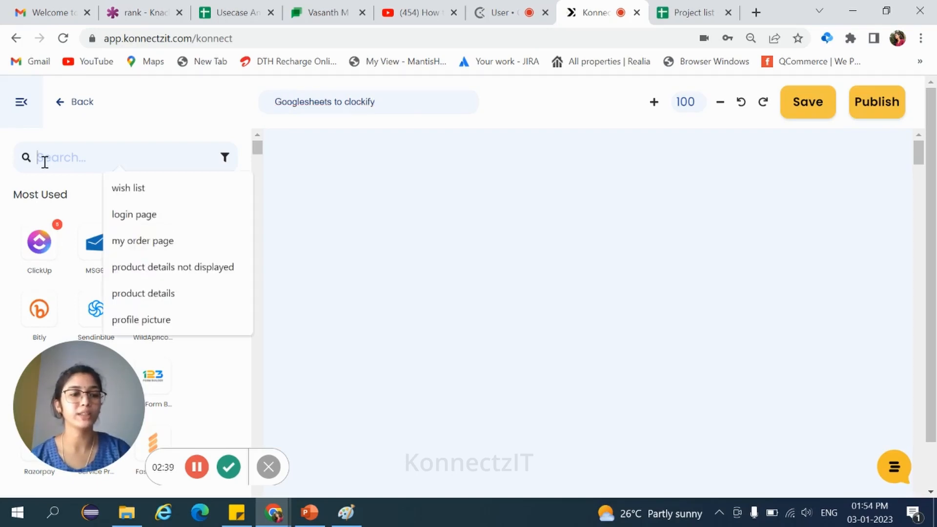
text(go)
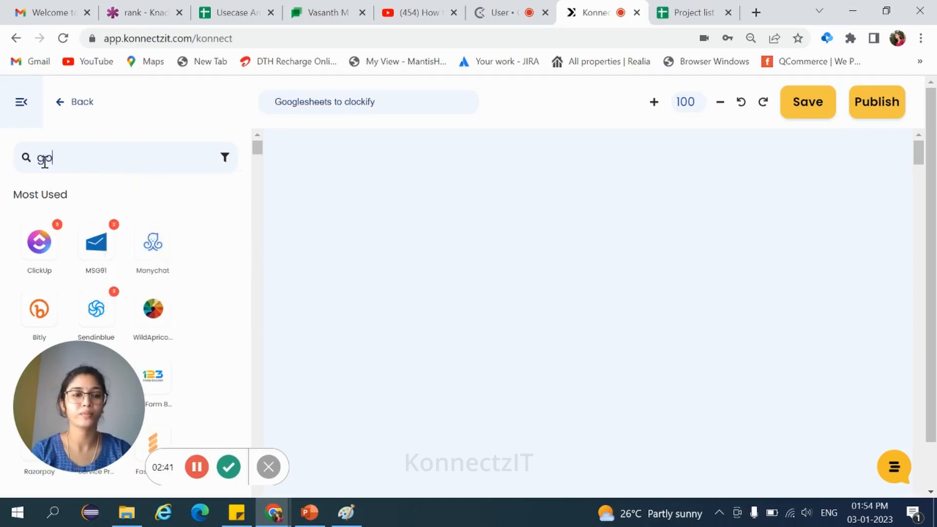
text(o)
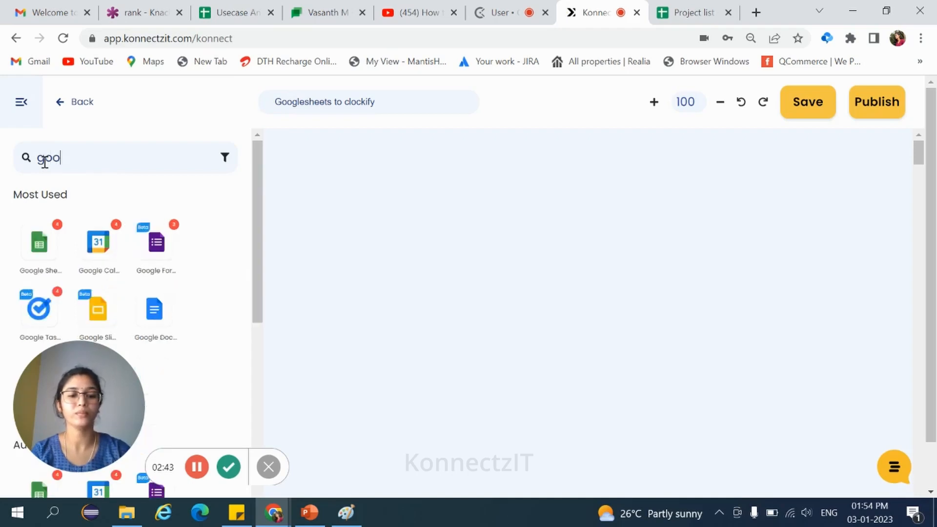
Step: Drag Google Sheets onto the canvas as the trigger app and collapse the app panel
scroll(42, 177, down, 2)
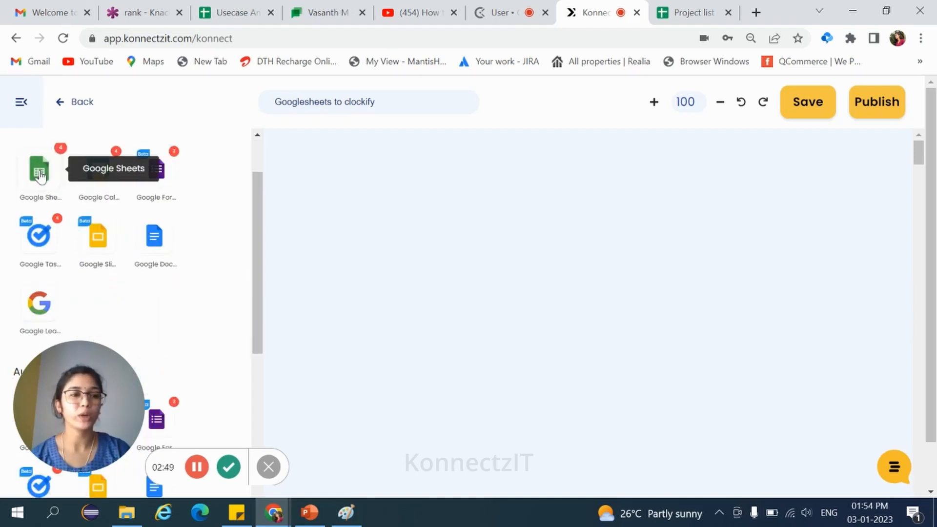
drag(41, 177, 301, 215)
click(21, 102)
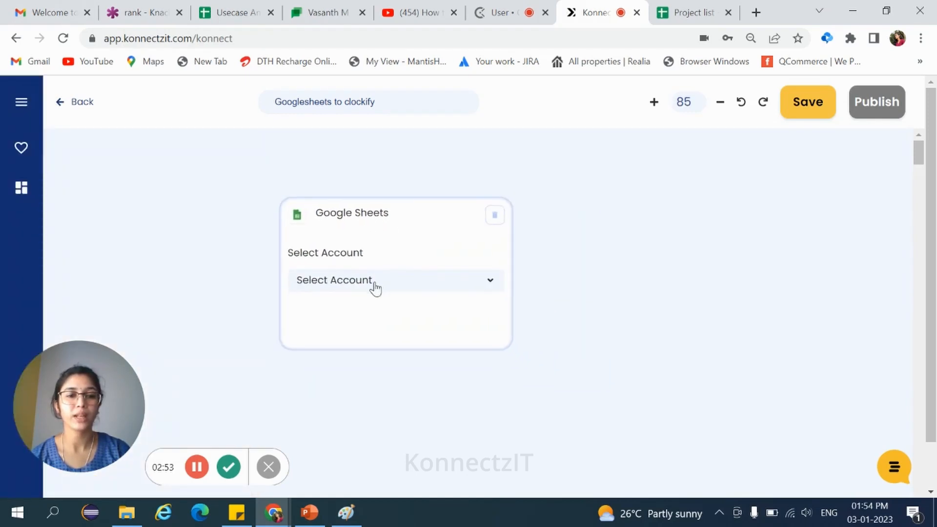
Step: Set the Google Sheets account to Google Sheets Account #4 and the trigger to New Row in Sheet
click(374, 286)
scroll(362, 368, down, 1)
click(366, 386)
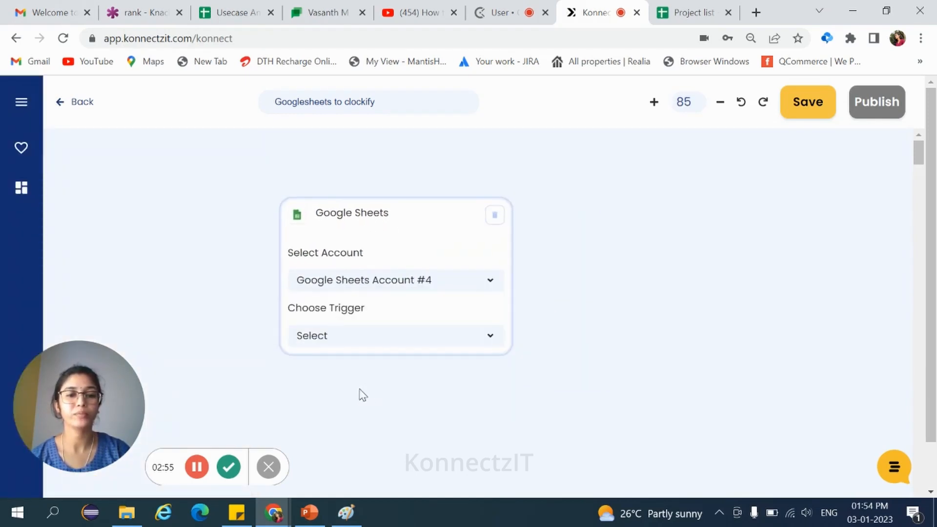
click(369, 345)
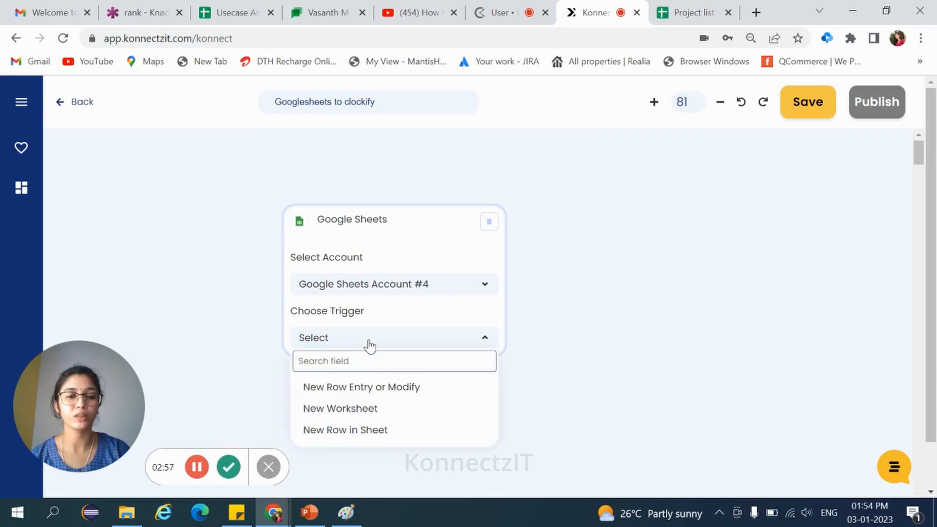
click(361, 432)
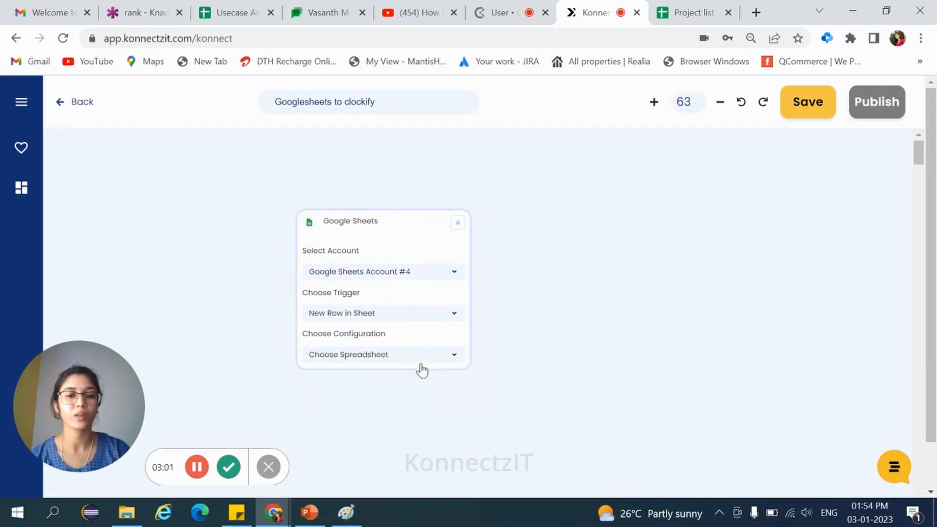
Step: Choose the Project list spreadsheet and check its columns in the Project list tab
click(368, 358)
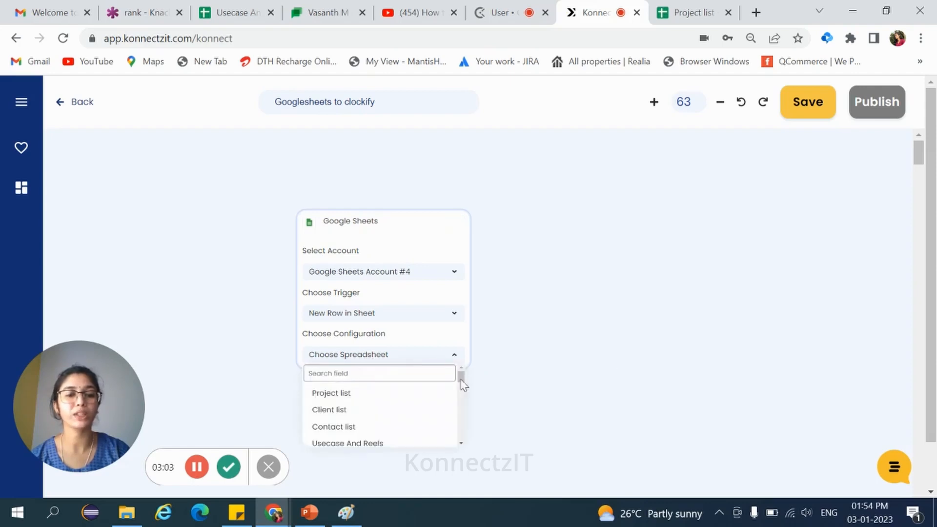
click(334, 398)
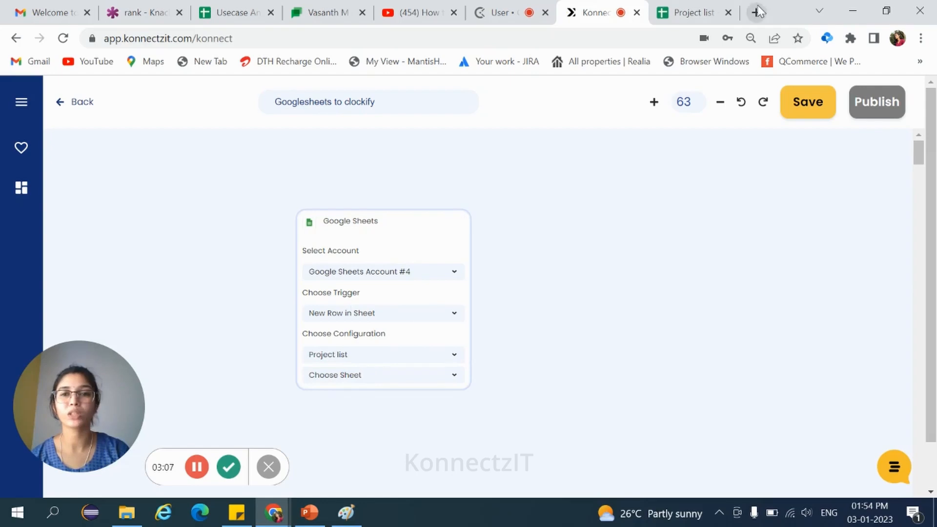
click(698, 13)
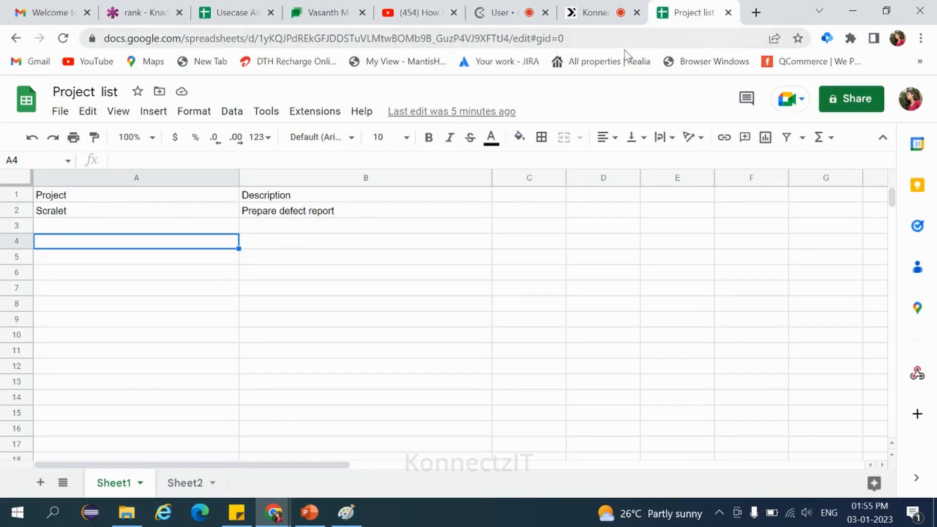
click(595, 13)
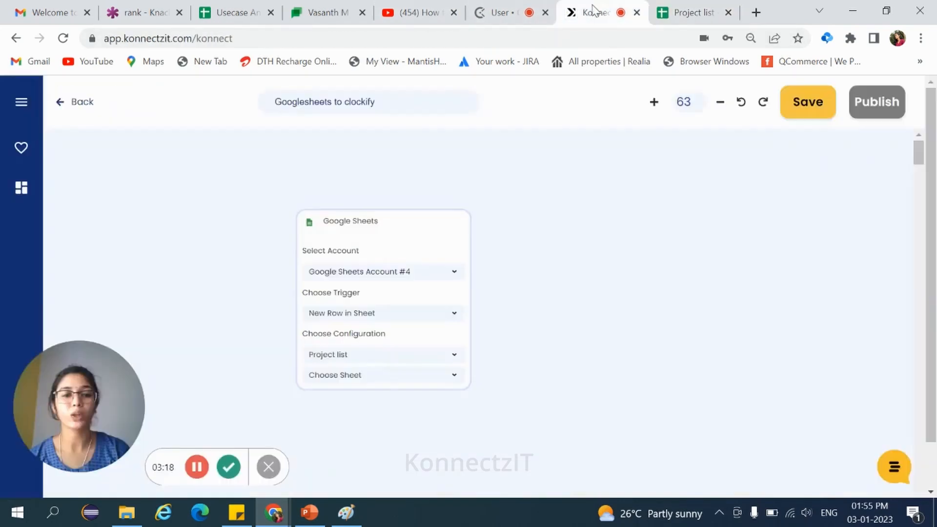
Step: Choose Sheet1 as the worksheet for the Google Sheets trigger
click(350, 386)
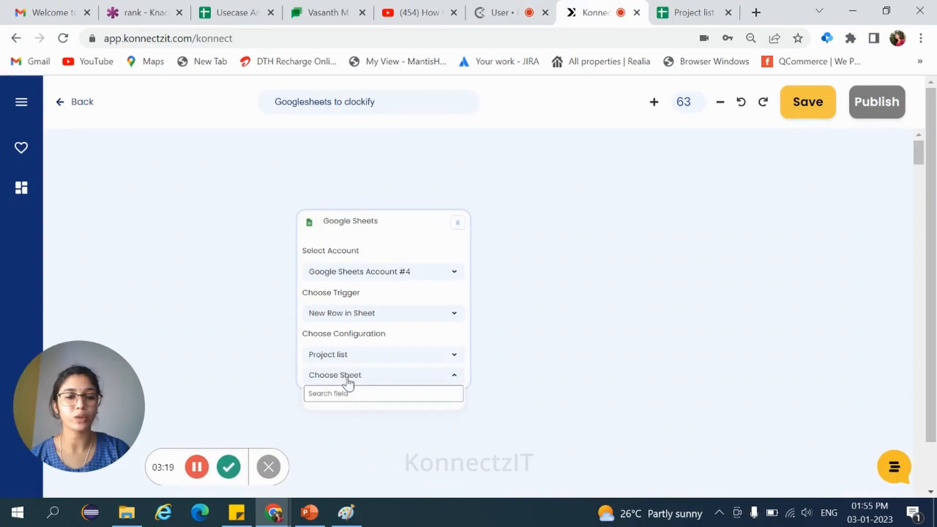
click(333, 413)
scroll(345, 409, down, 3)
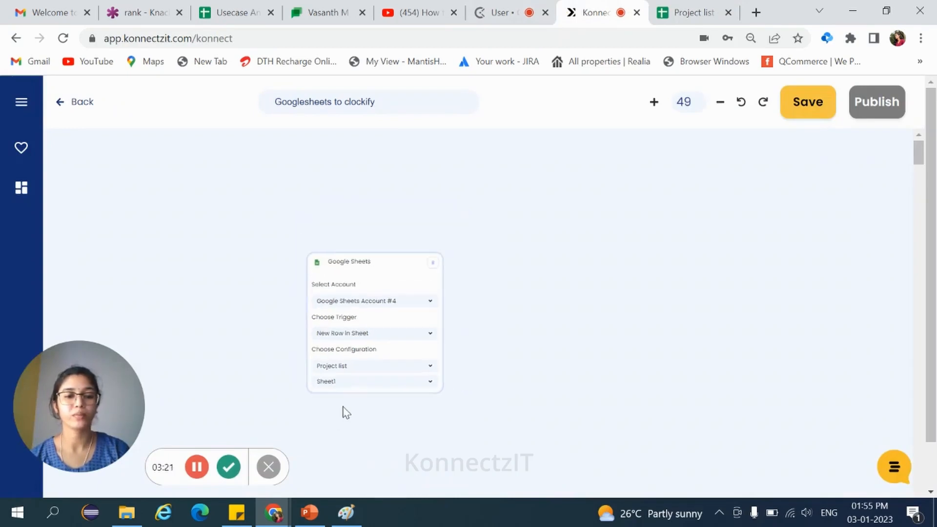
scroll(376, 388, up, 1)
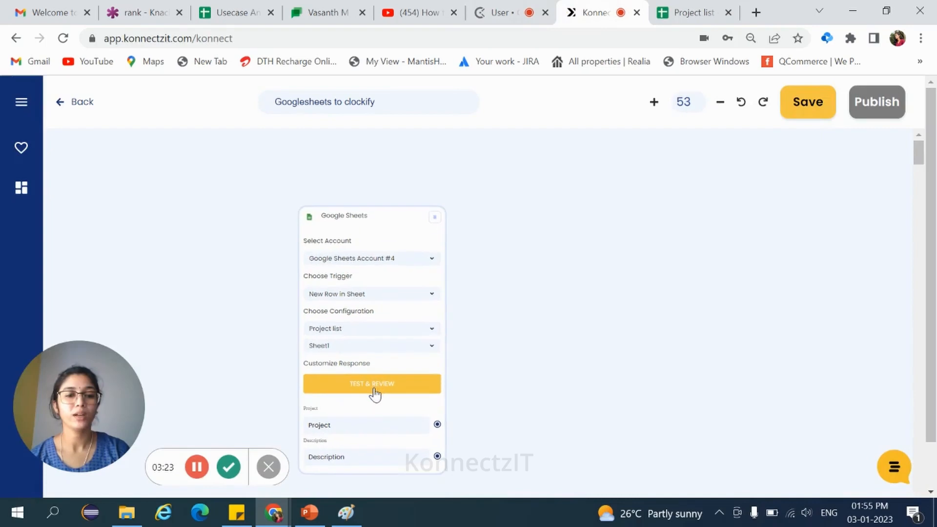
Step: Test and review the trigger, selecting the Project and Description fields and proceeding
click(373, 388)
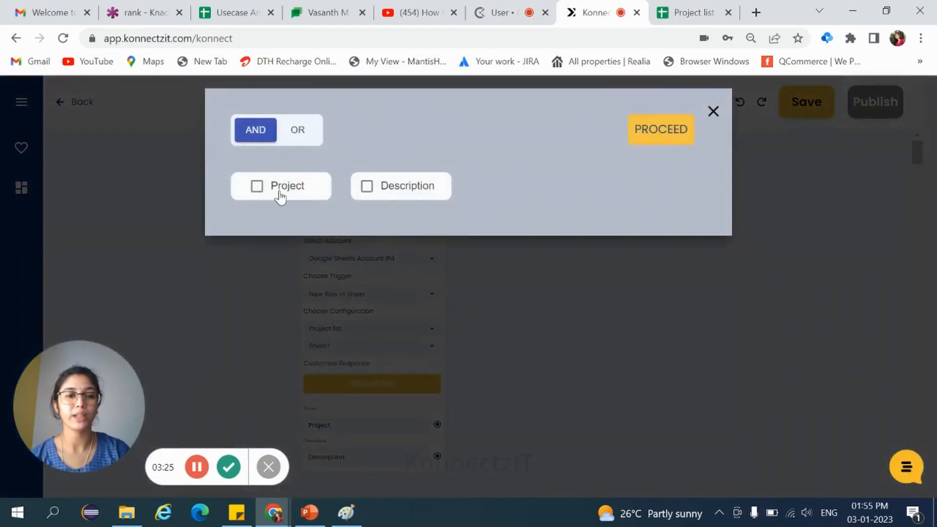
click(277, 193)
click(421, 191)
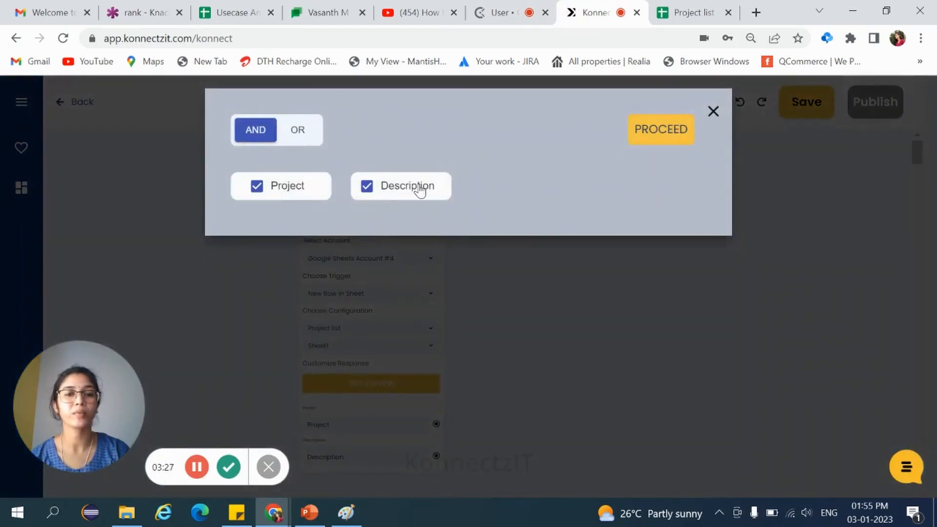
click(665, 130)
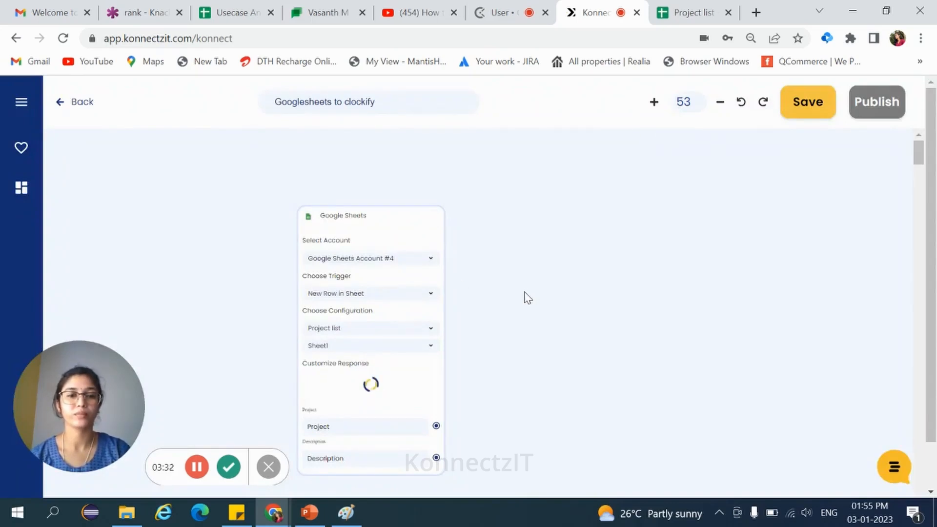
scroll(527, 298, up, 3)
scroll(522, 312, down, 5)
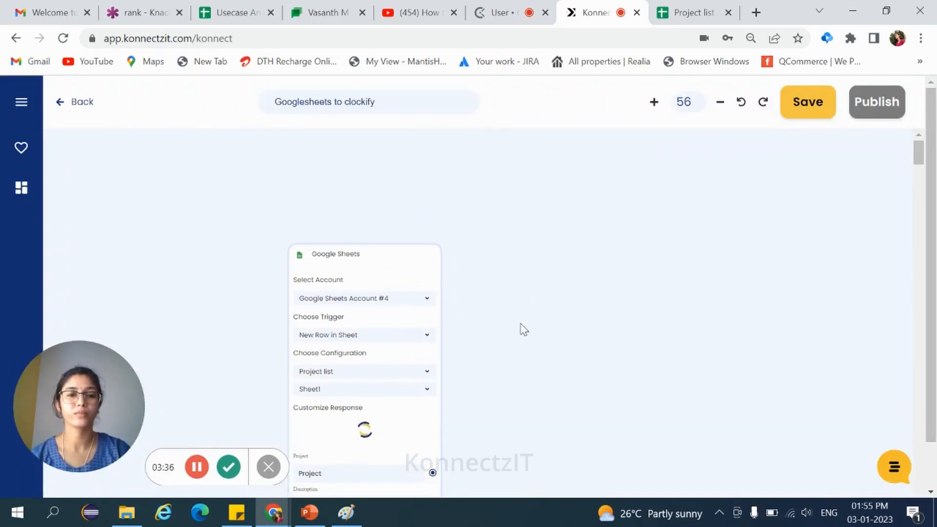
scroll(514, 257, up, 5)
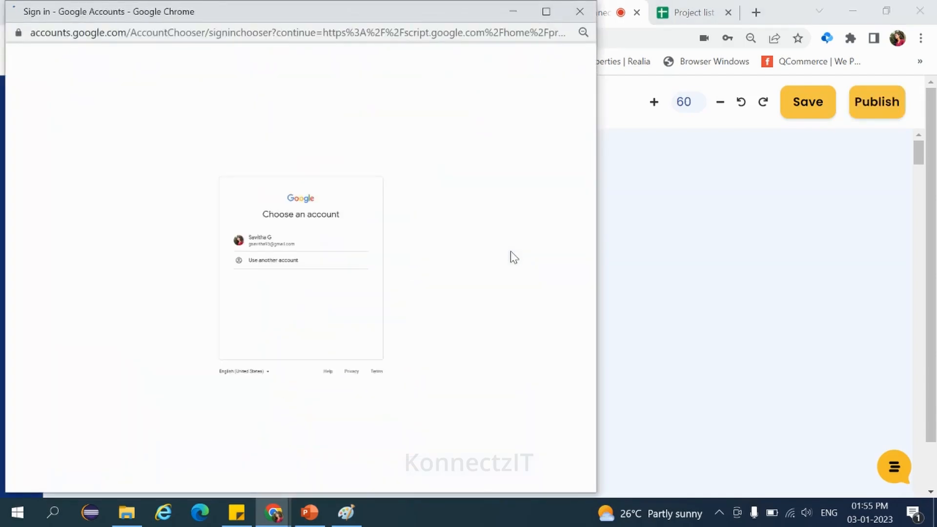
Step: Sign in with the Google account and start adding a new Apps Script trigger
click(276, 241)
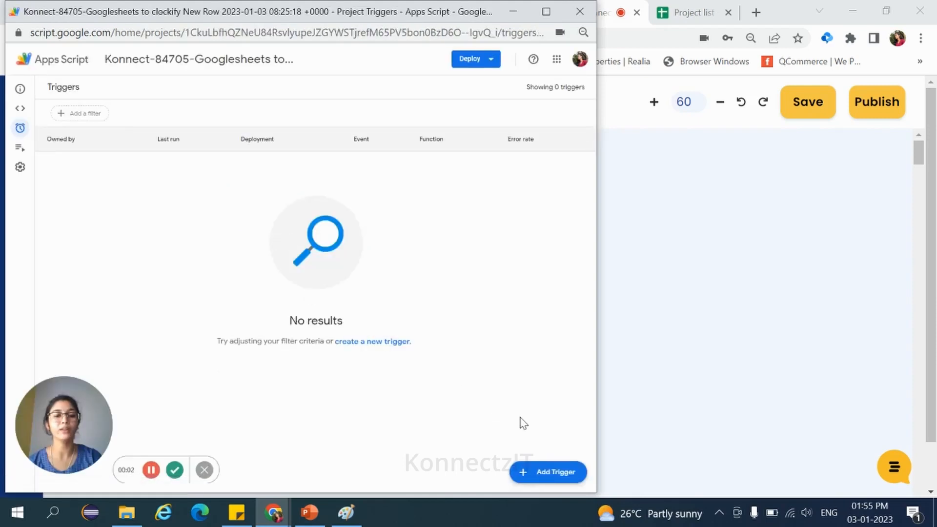
click(553, 481)
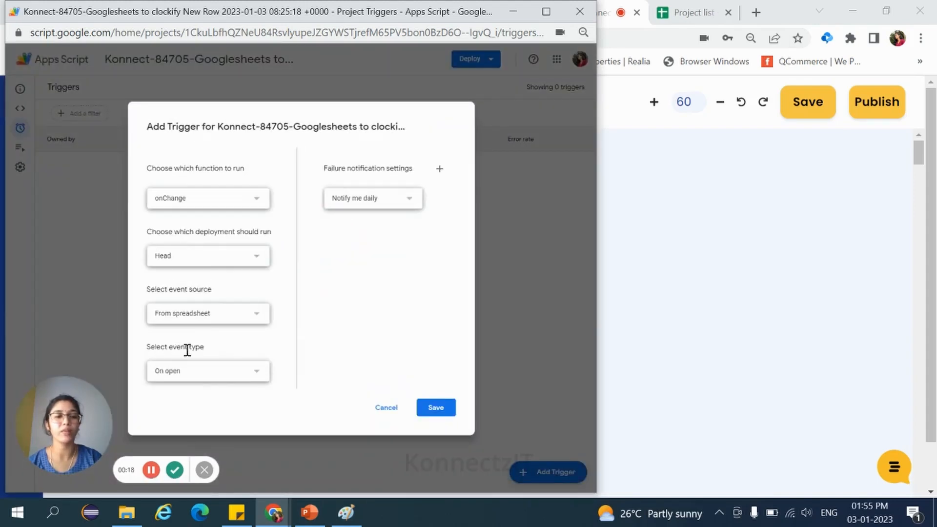
Step: Set the trigger's event type to On change, failure notifications to Notify me immediately, and save the trigger
click(254, 378)
click(262, 418)
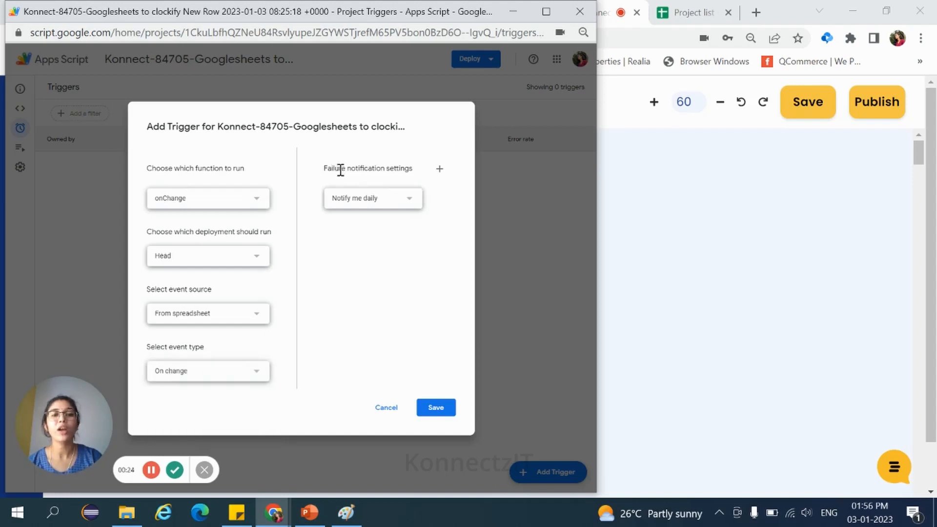
click(413, 206)
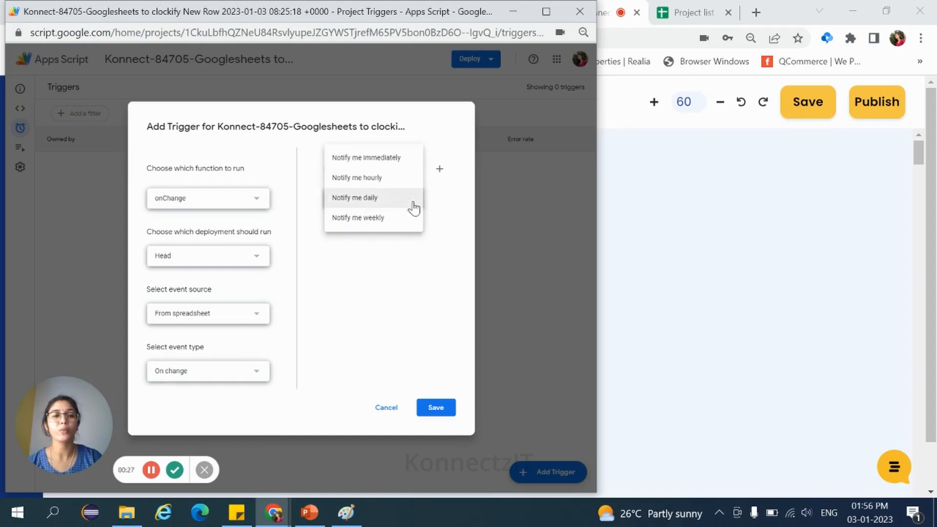
click(400, 166)
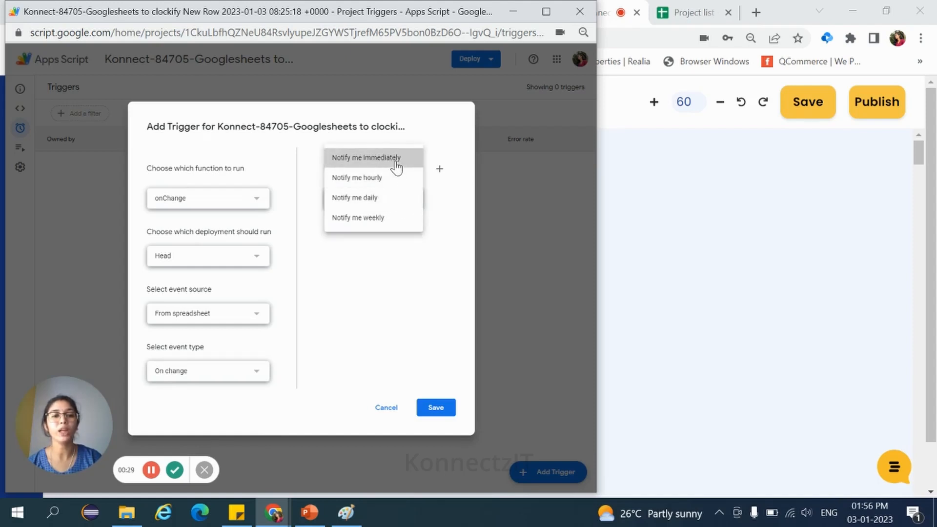
click(435, 407)
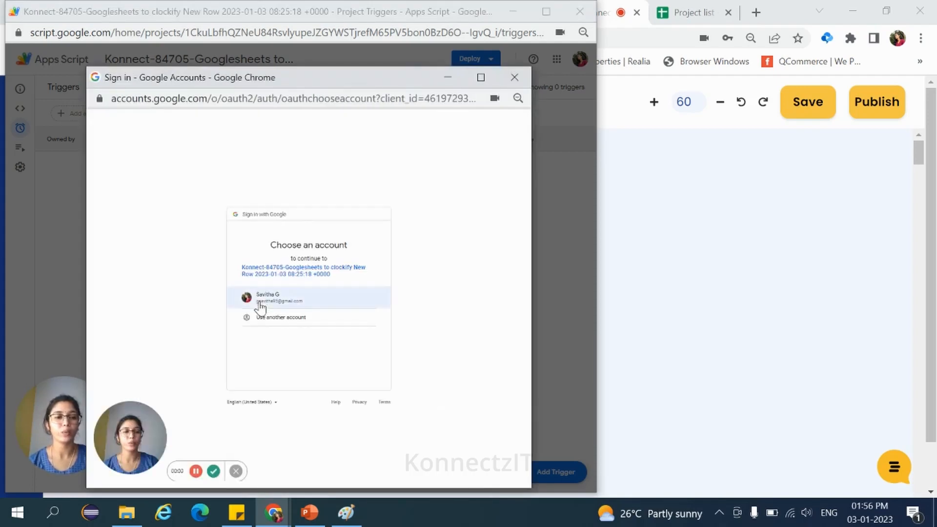
Step: Authorize the script by choosing the Google account, proceeding past the unverified app warning, and allowing access
click(264, 300)
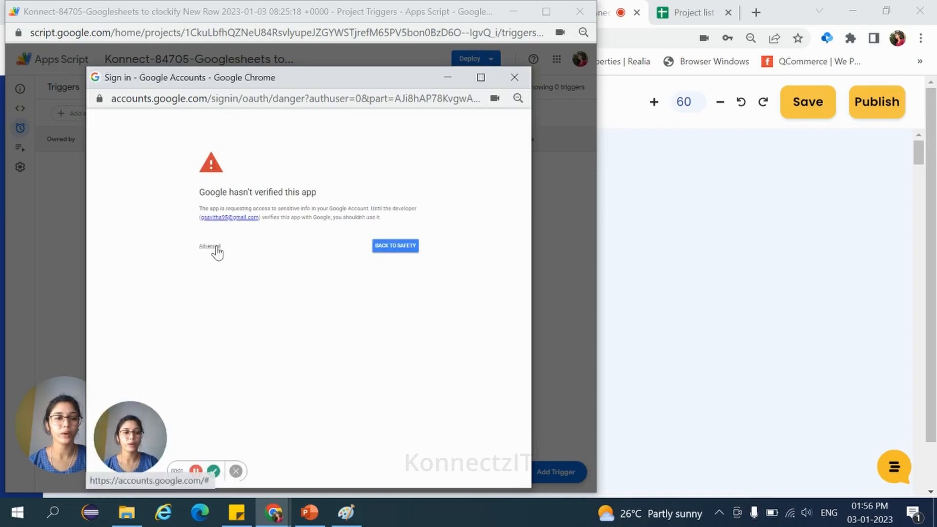
click(219, 245)
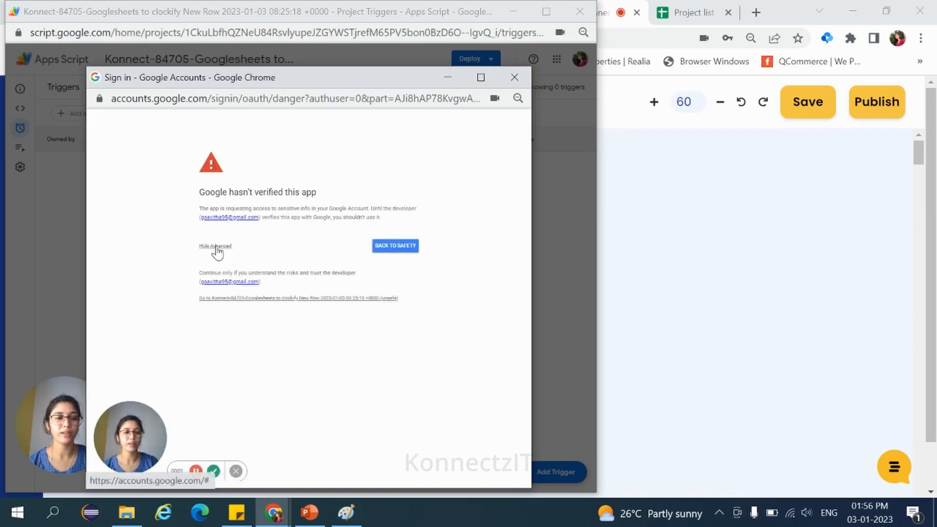
click(319, 299)
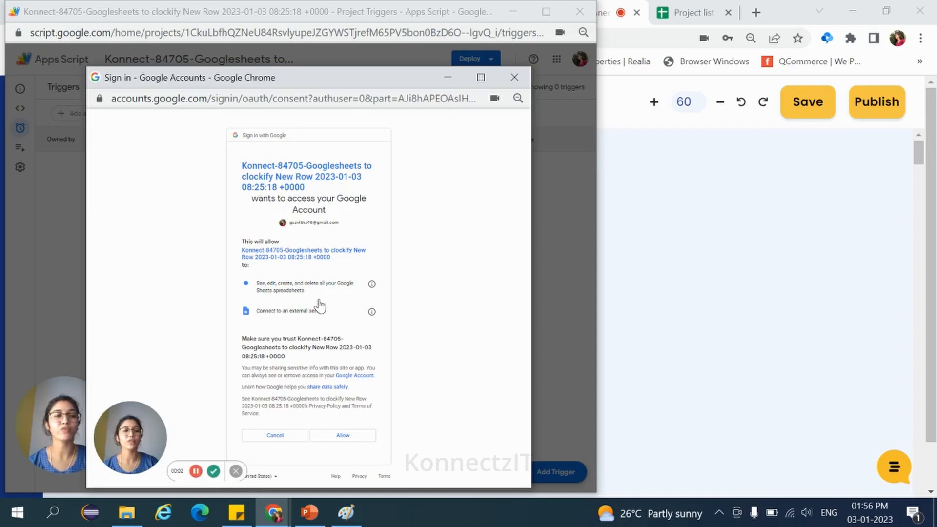
click(349, 436)
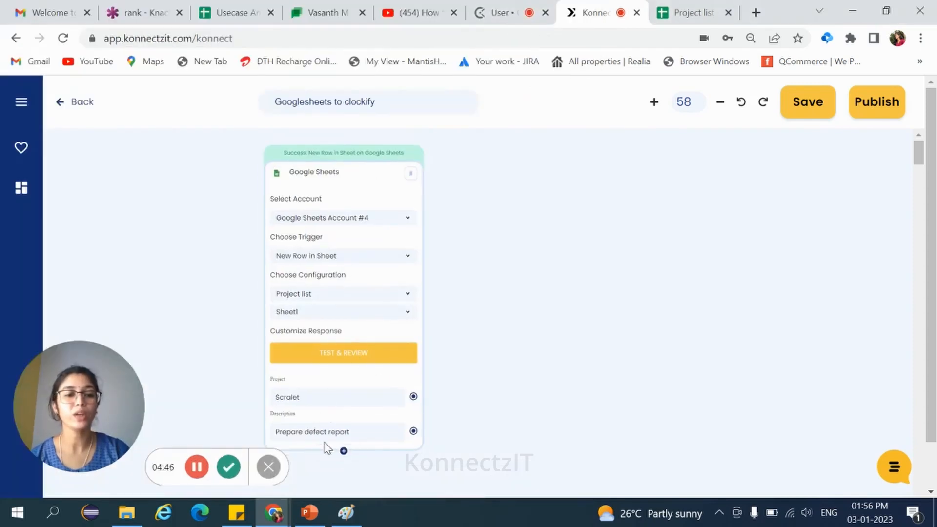
Step: Search the apps for Clockify and add it to the canvas as the action app
click(21, 190)
click(88, 155)
text(cloc)
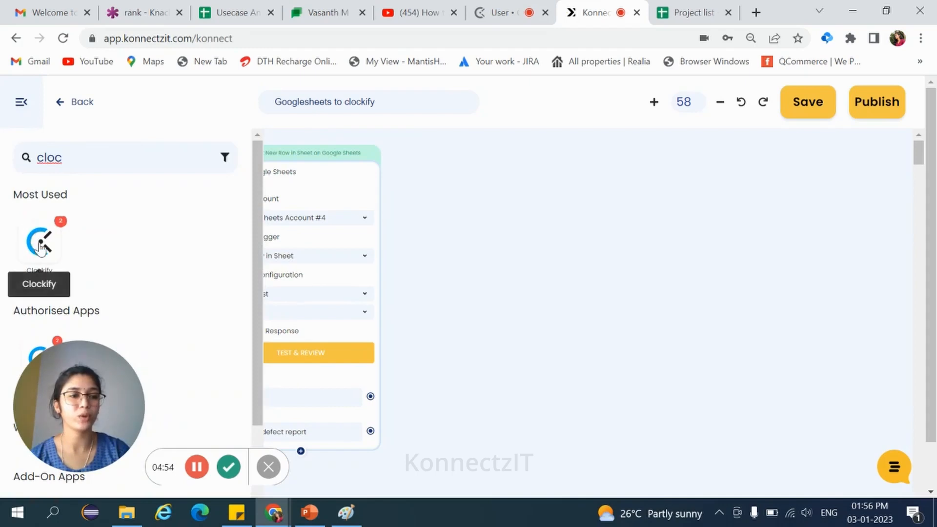
drag(39, 244, 561, 188)
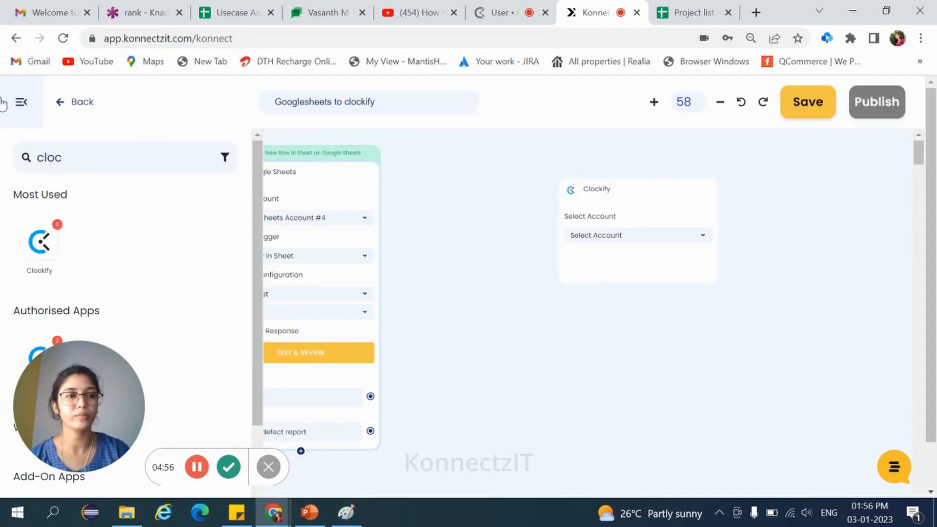
Step: Select Clockify Account #2 and the Create Project action for the Clockify step
click(40, 104)
click(634, 238)
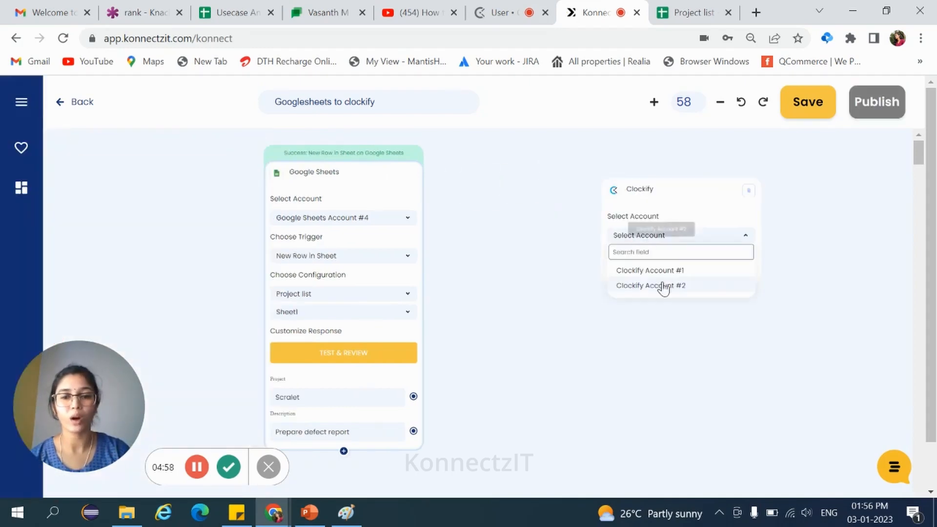
click(662, 287)
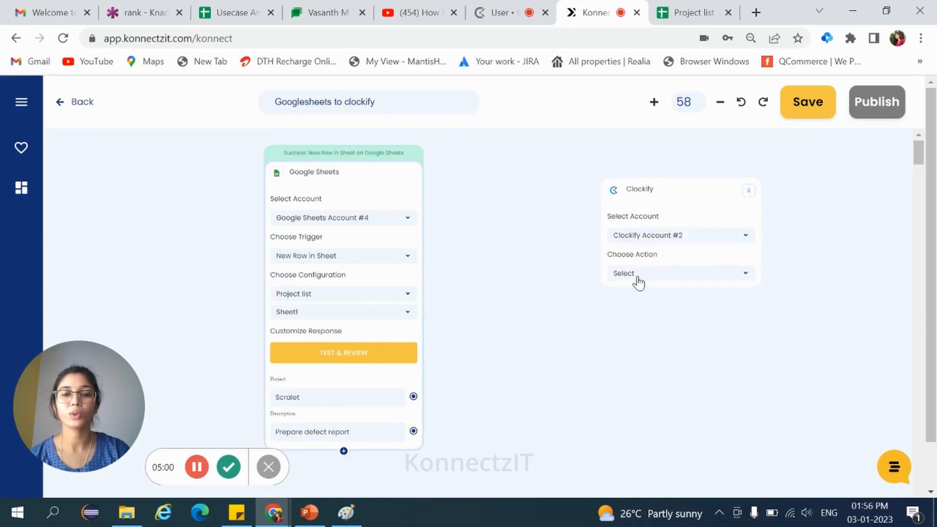
click(637, 279)
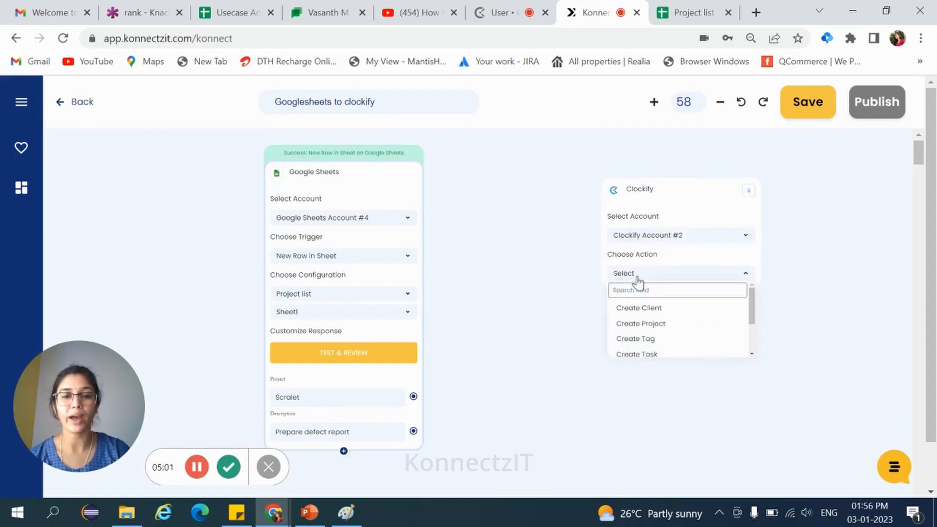
click(665, 326)
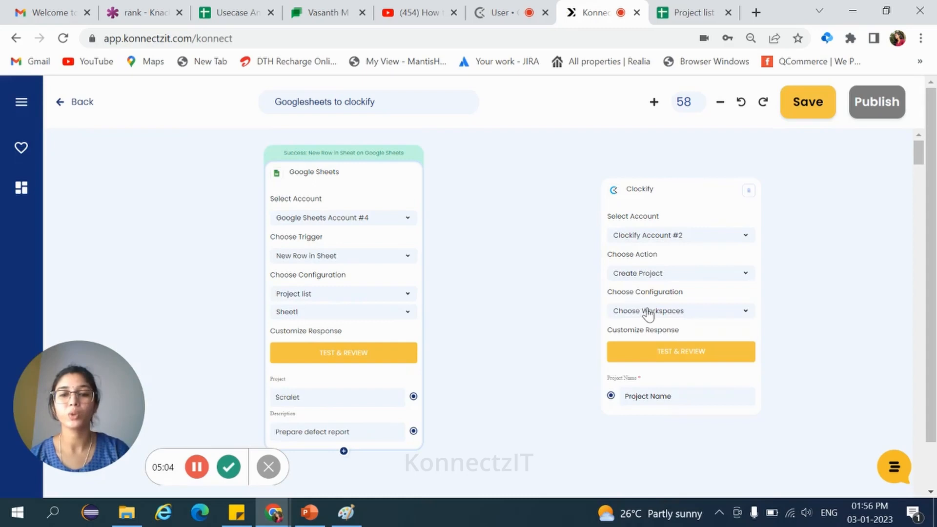
Step: Configure Create Project with the user's workspace and client, Is Project Public FALSE and Is Project Billable TRUE
click(649, 311)
click(629, 353)
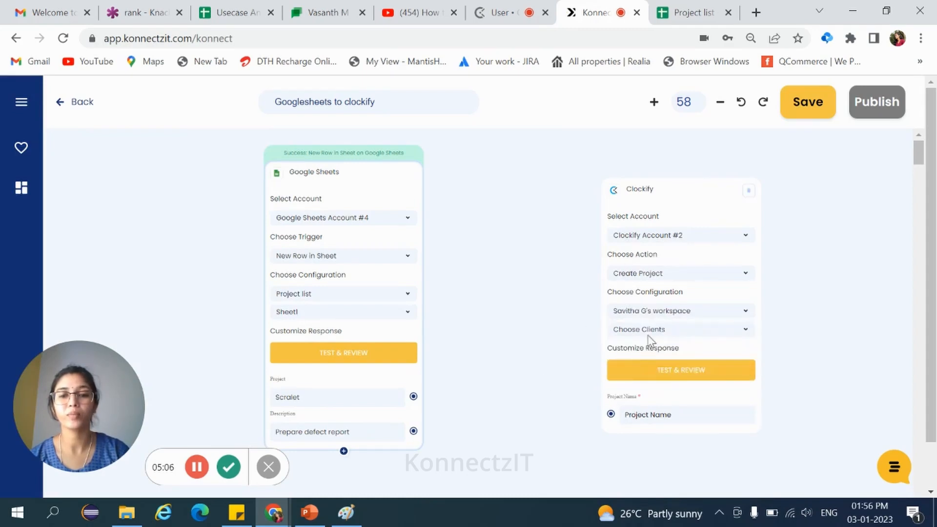
click(654, 333)
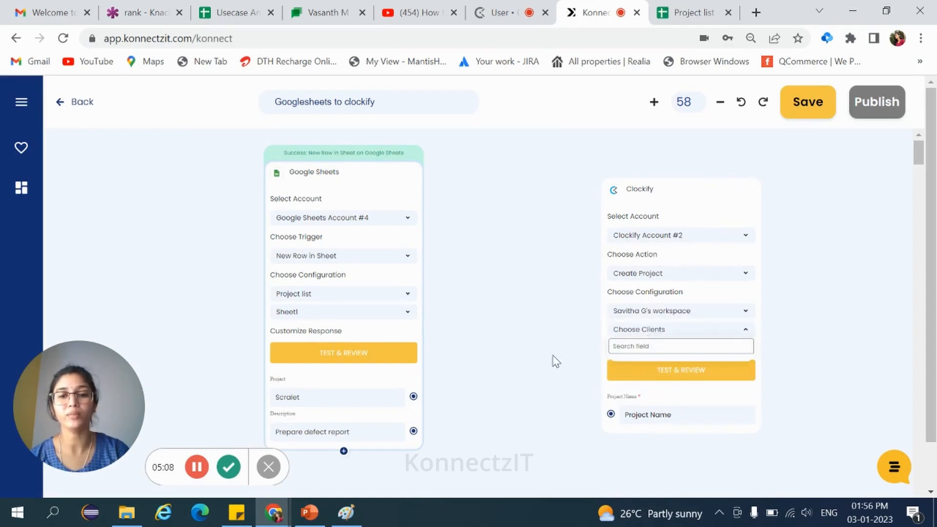
click(627, 369)
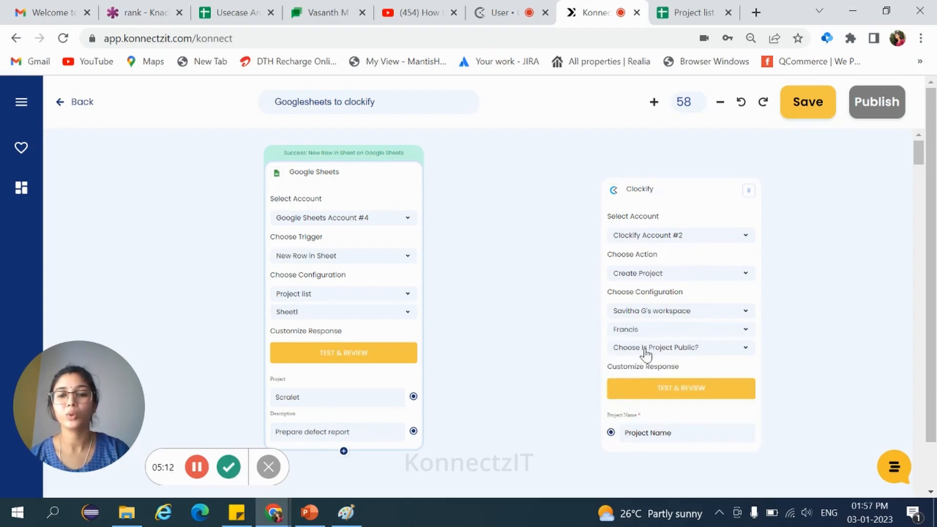
click(685, 348)
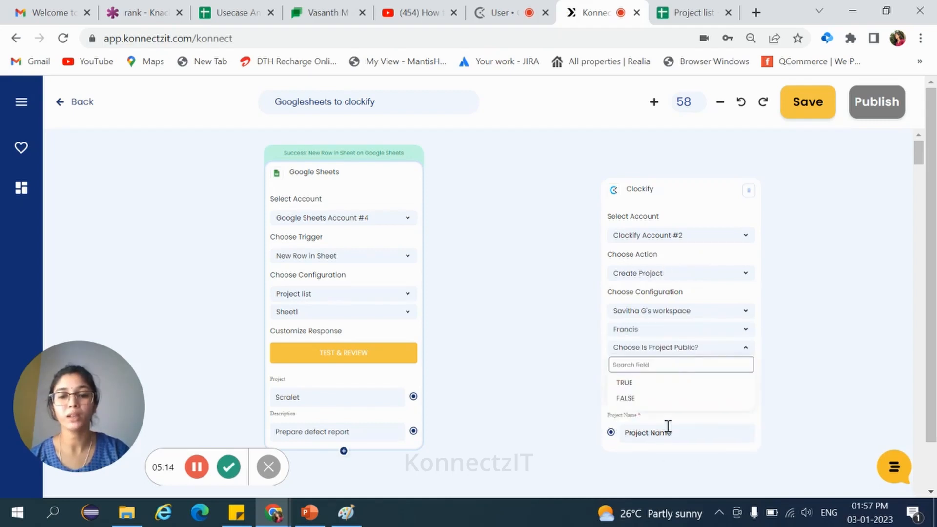
click(635, 398)
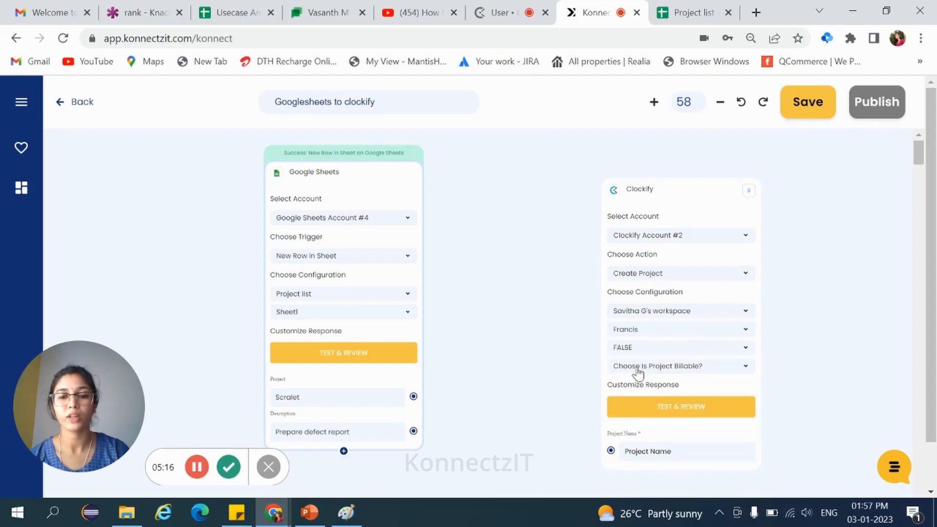
click(648, 372)
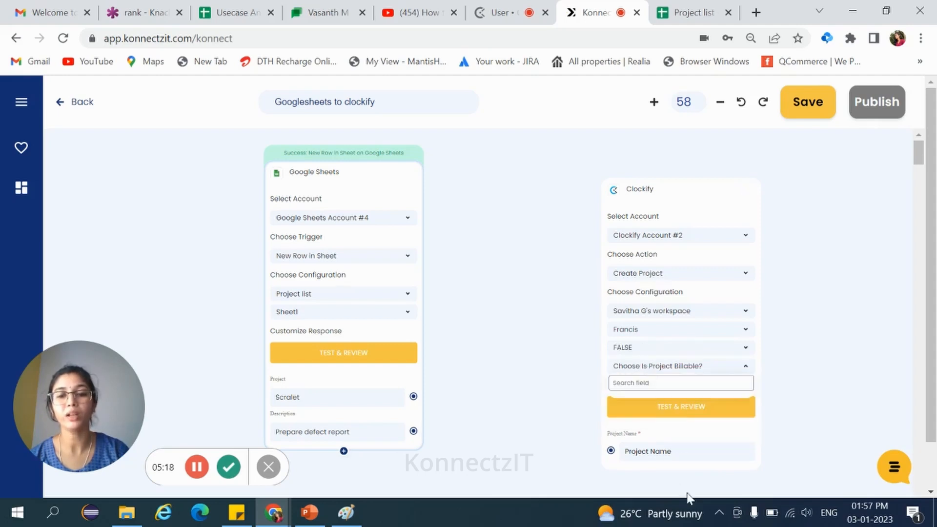
click(644, 403)
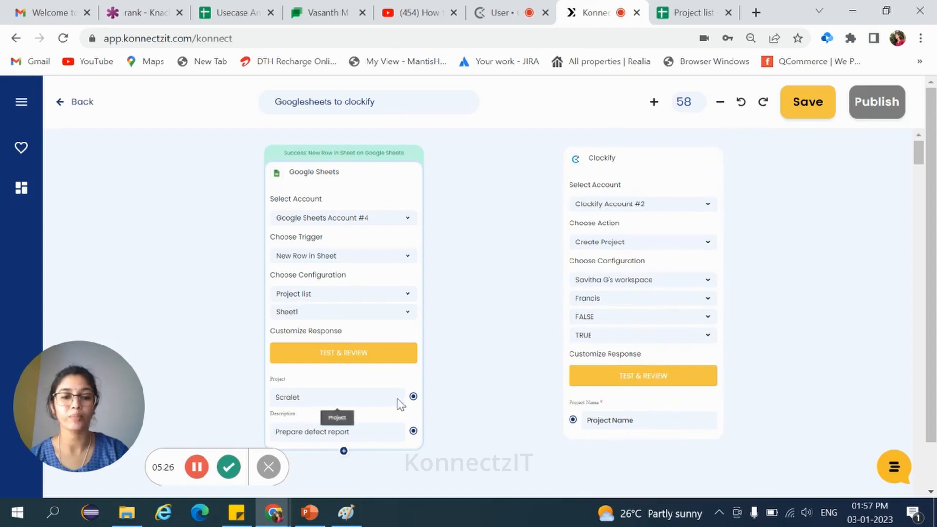
Step: Map the sheet's Project field to Clockify's Project Name and test and review the action
drag(413, 398, 573, 420)
drag(648, 163, 634, 190)
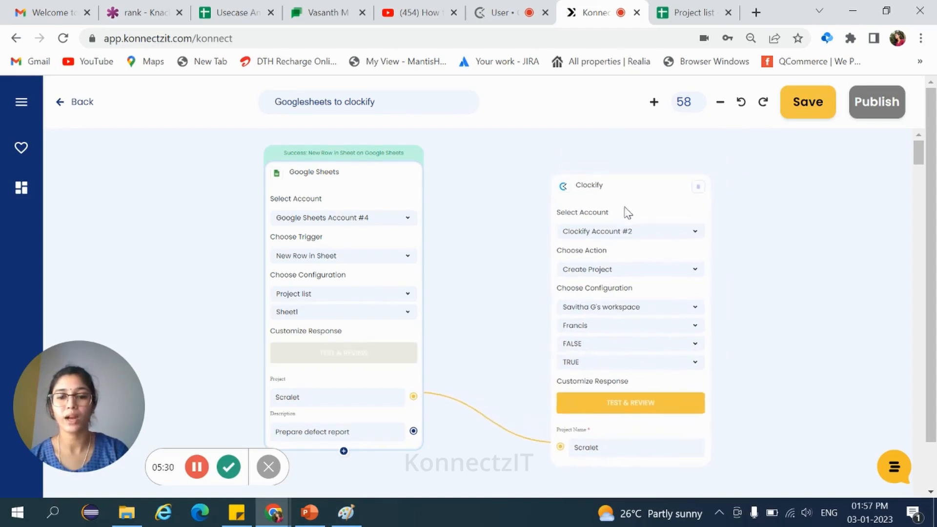
click(619, 413)
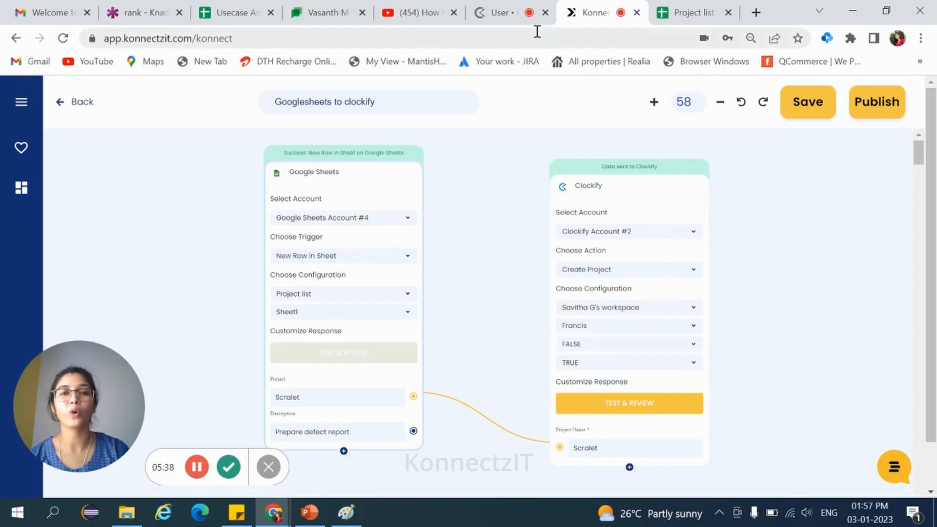
Step: Open the Clockify projects list to check the project created by the test
click(503, 14)
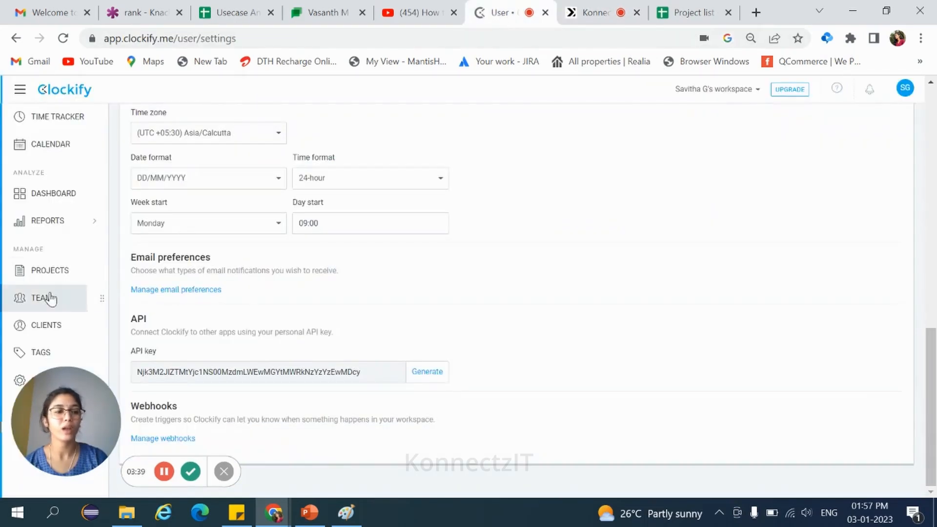
click(43, 272)
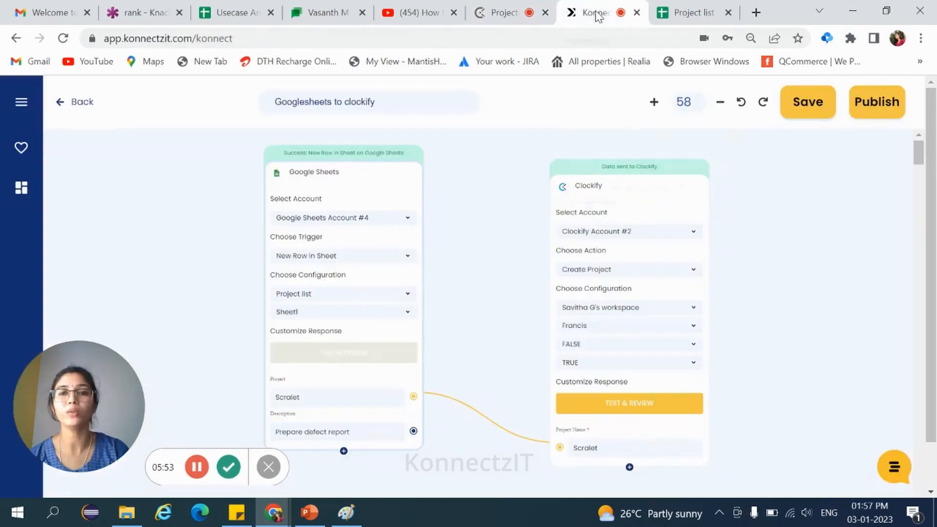
Step: Publish the Konnectz and confirm the success message
click(874, 101)
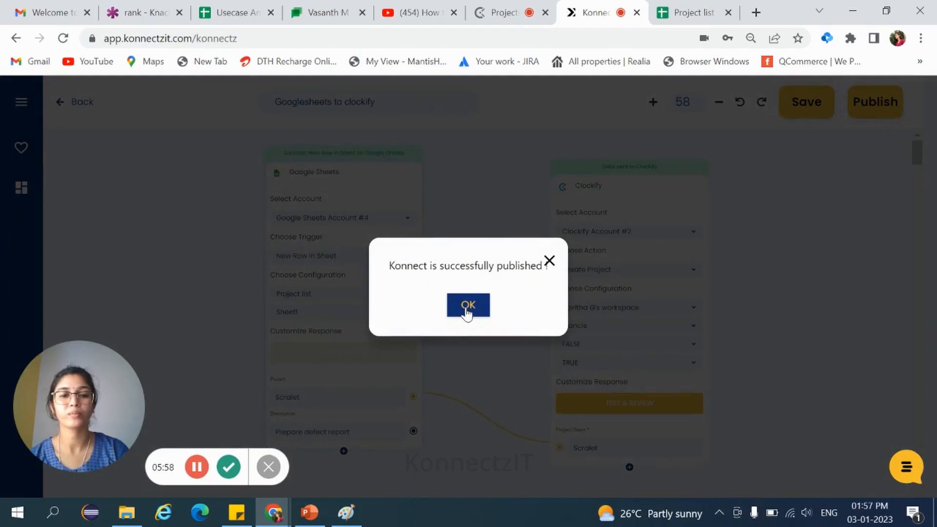
click(467, 306)
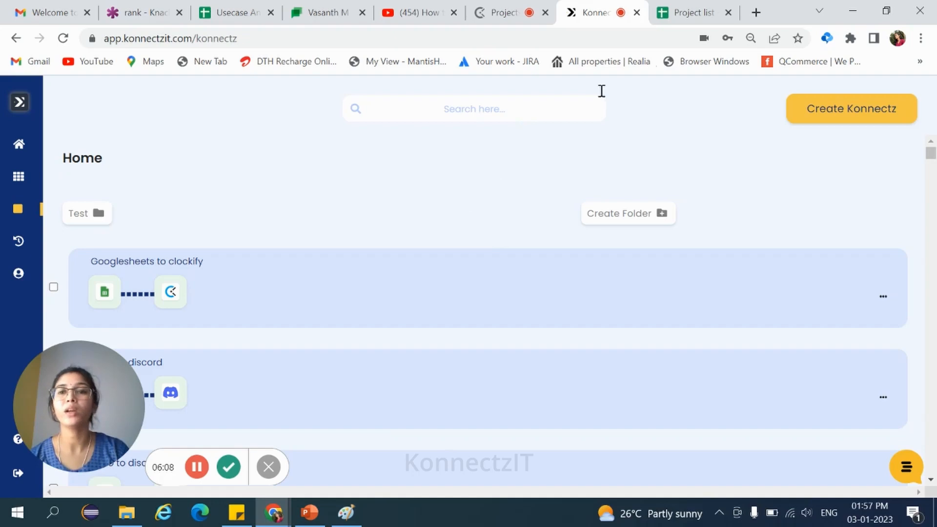
Step: Paste a new row with project Ophelia and description Prepare Release notes with in 10th Jan 2023 into row 3 of the sheet
click(680, 11)
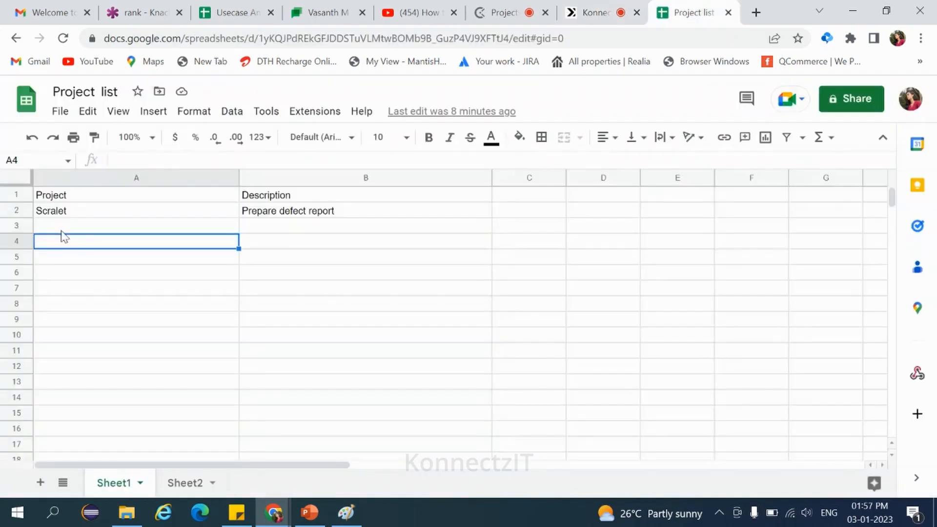
click(61, 230)
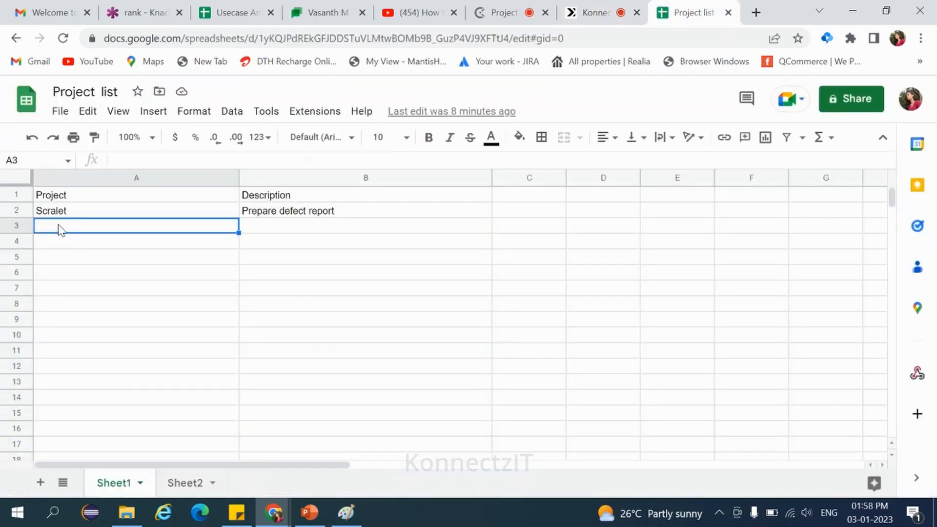
text(Ophelia	Prepare Release notes with in 10th Jan 2023)
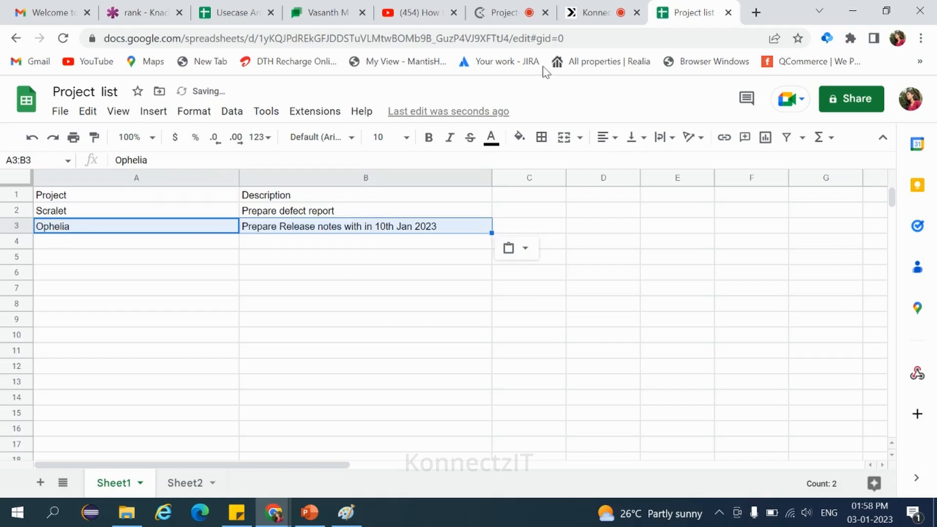
click(87, 248)
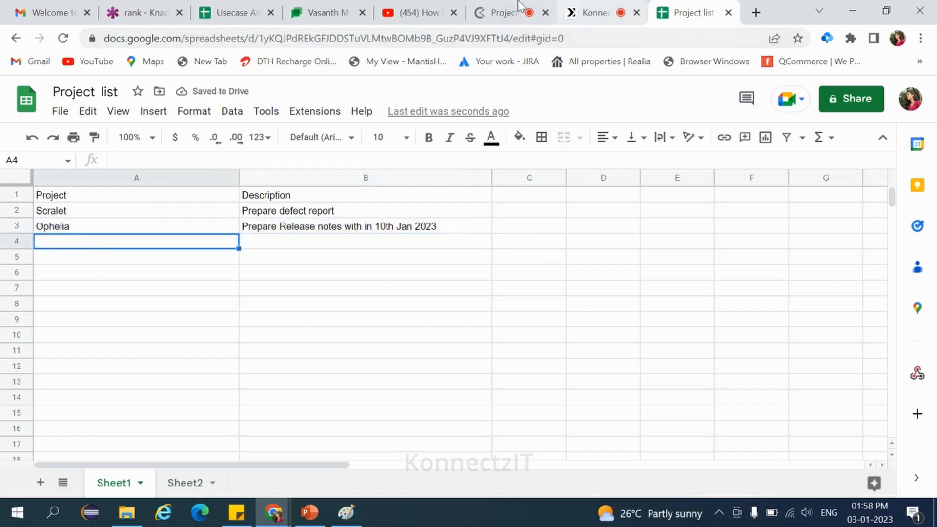
Step: Reload the Clockify projects list to check for the new project
click(503, 11)
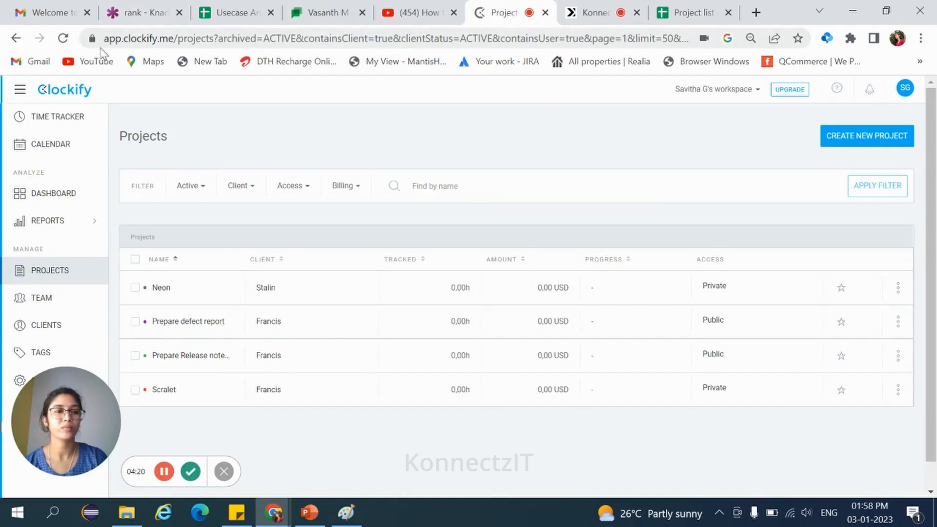
click(63, 39)
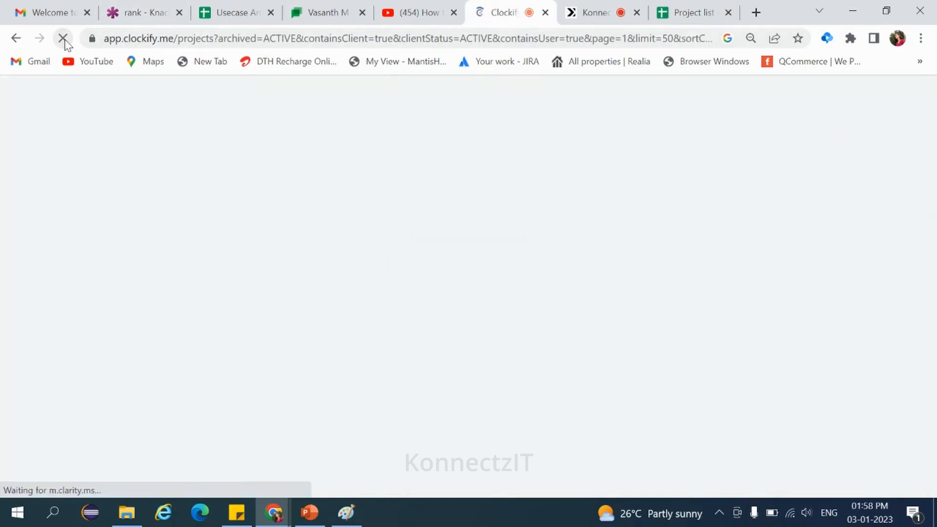